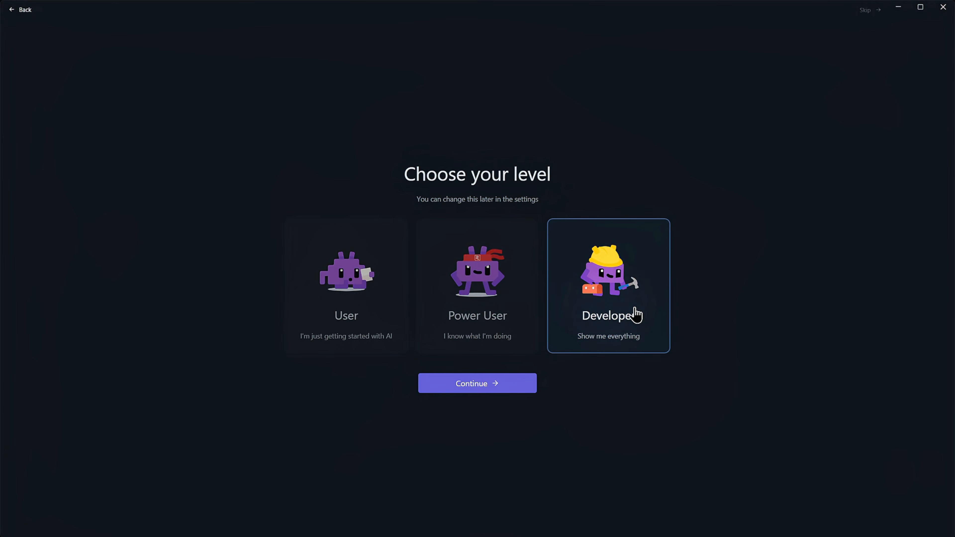
# - Finish onboarding at the Developer level without downloading a first model, closing the new-feature notice
pyautogui.click(471, 388)
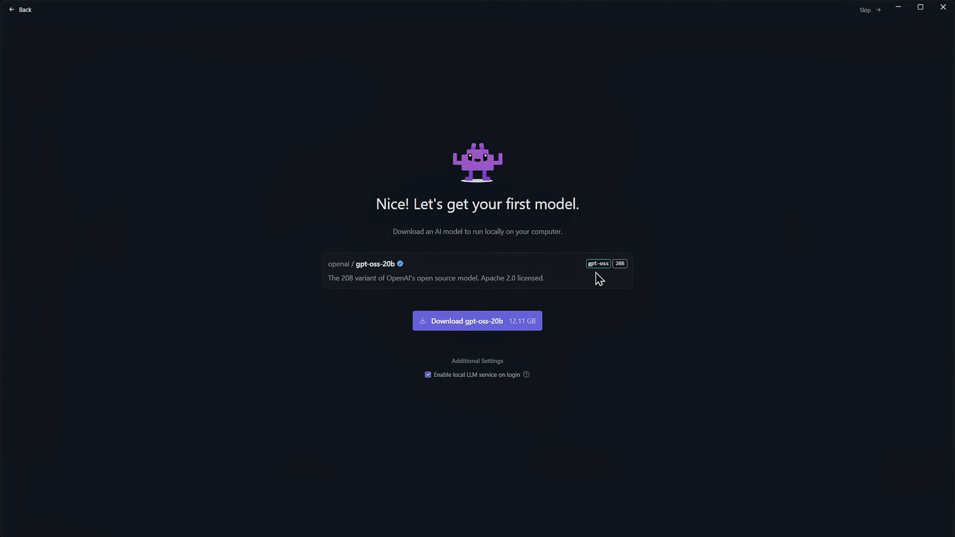
pyautogui.click(864, 16)
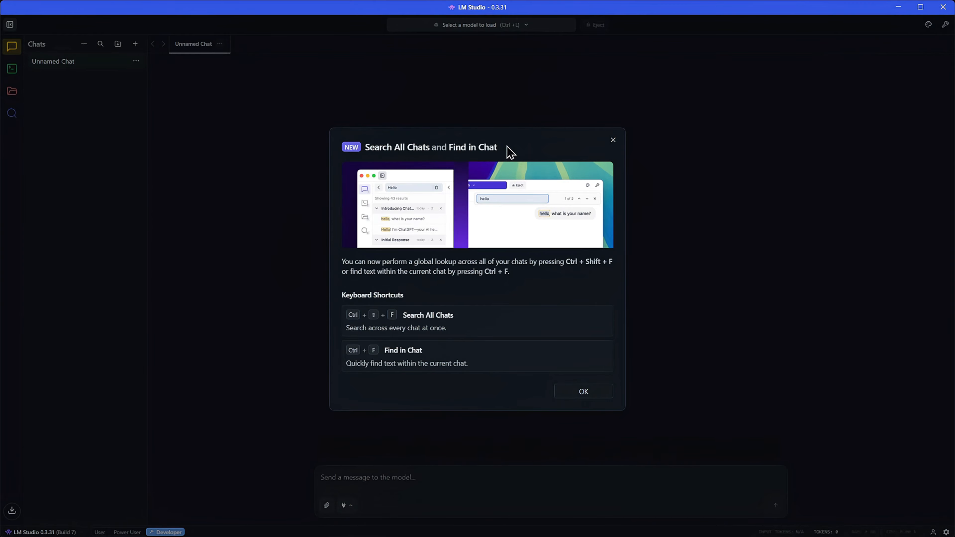
pyautogui.click(589, 392)
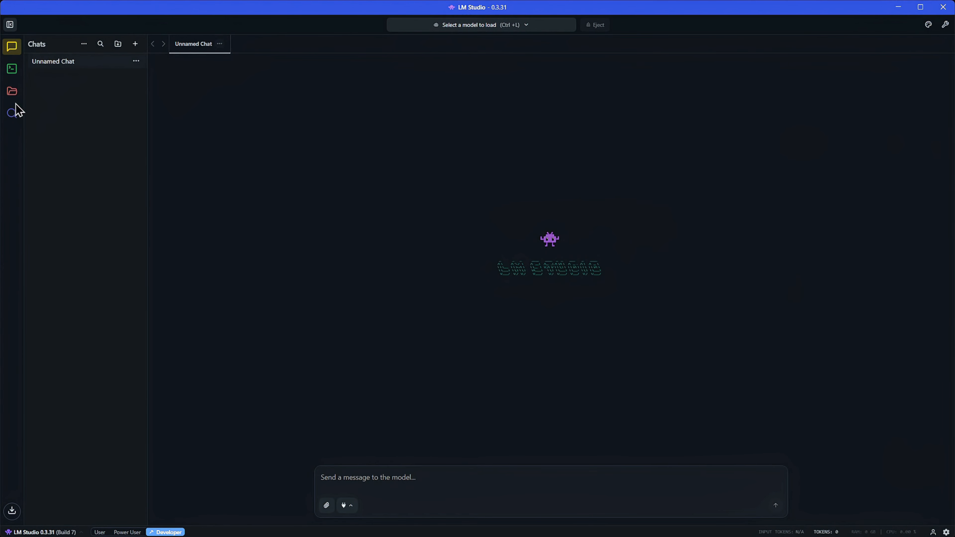
# - Open the local models page and try each interface level, ending with Power User
pyautogui.click(13, 94)
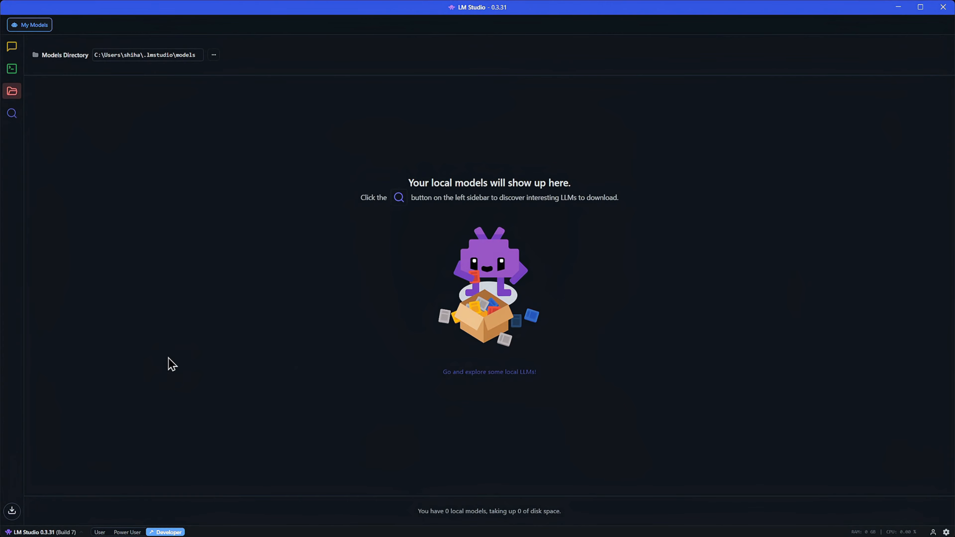
pyautogui.click(99, 531)
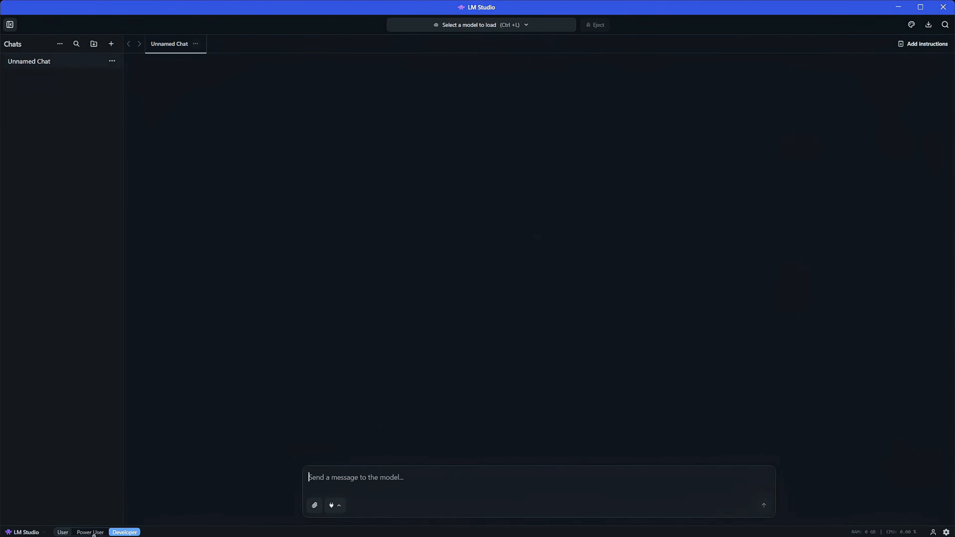
pyautogui.click(91, 531)
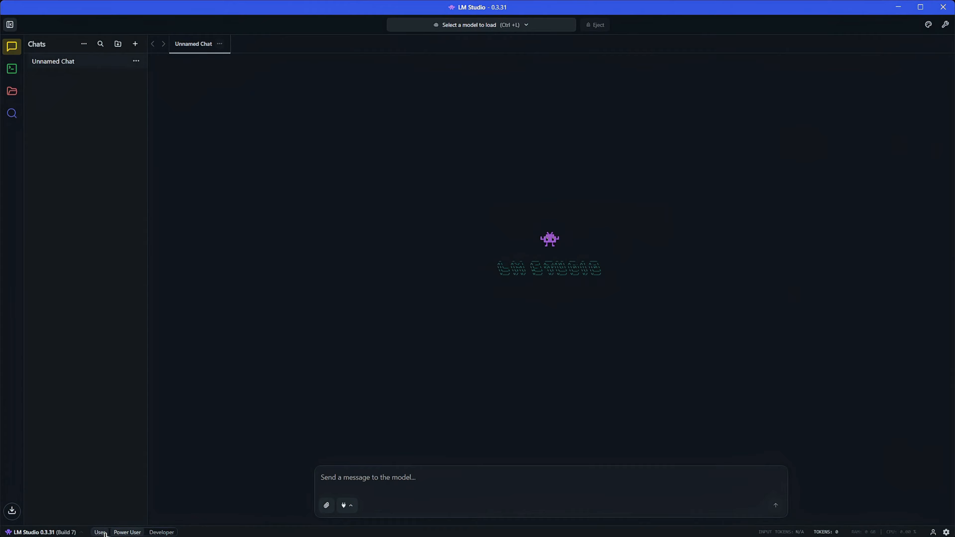
pyautogui.click(162, 532)
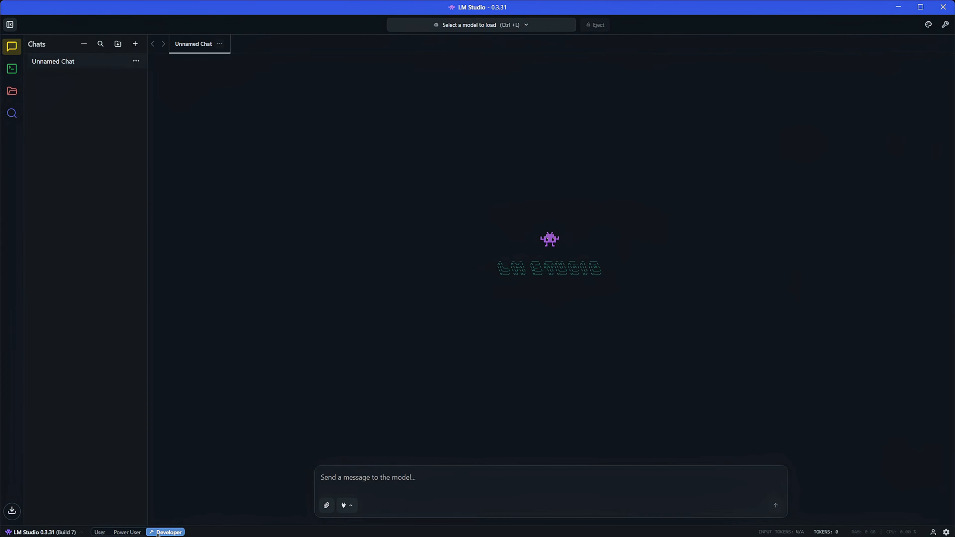
pyautogui.click(126, 532)
pyautogui.click(100, 532)
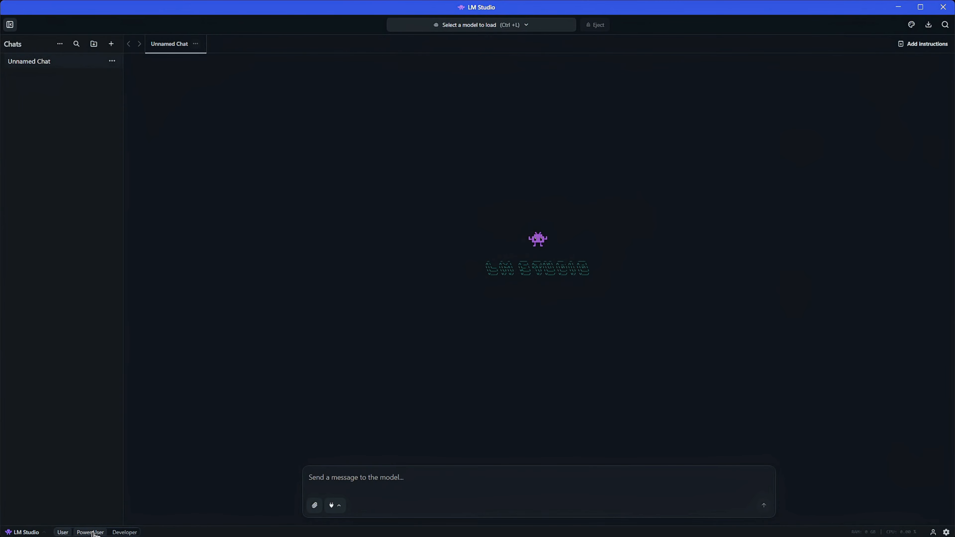
pyautogui.click(116, 532)
pyautogui.click(162, 531)
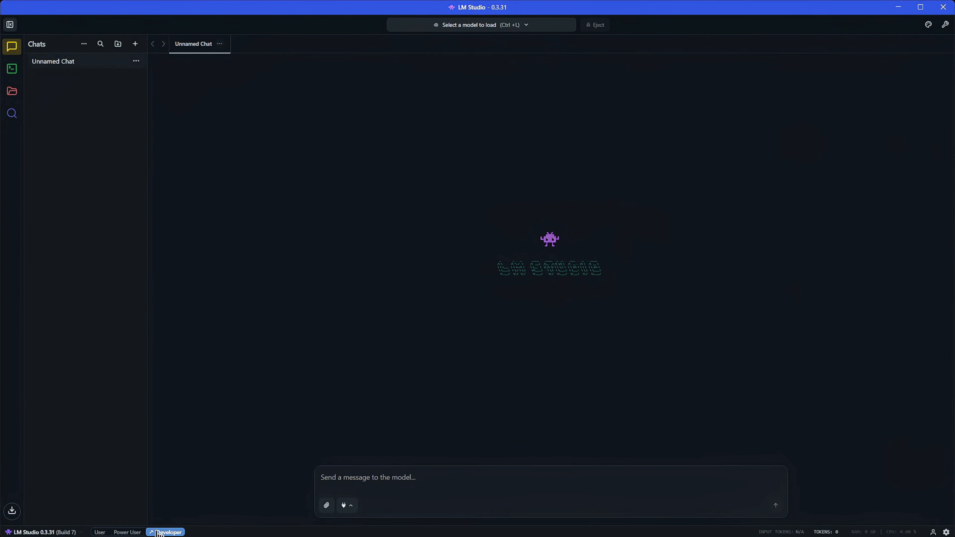
pyautogui.click(128, 532)
# - Open the model search in Mission Control and clear the prefilled search query
pyautogui.click(11, 91)
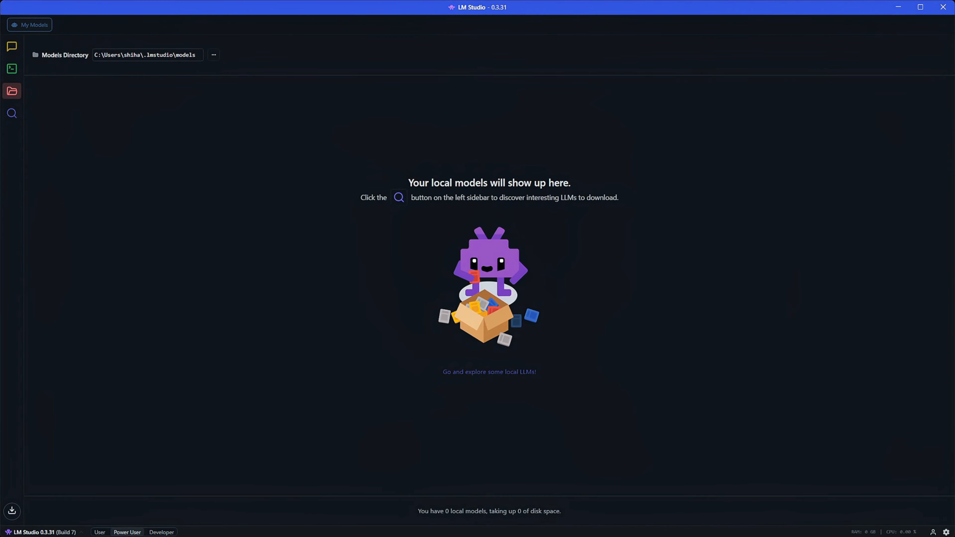
pyautogui.doubleClick(38, 30)
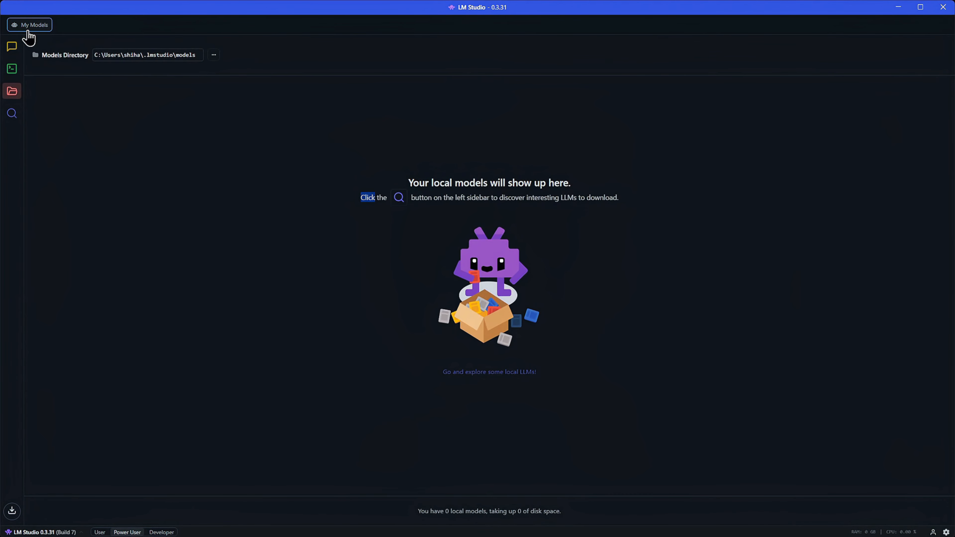
pyautogui.click(15, 118)
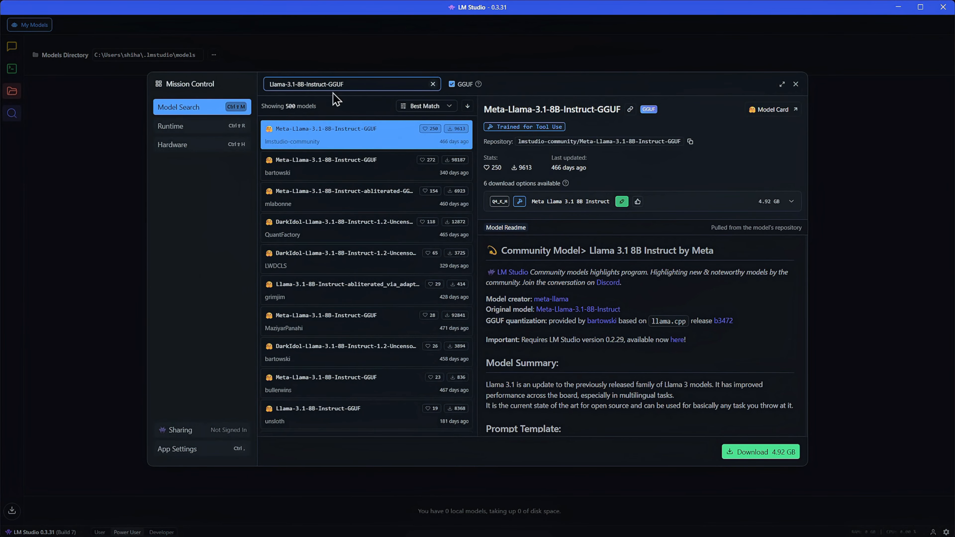
pyautogui.click(432, 84)
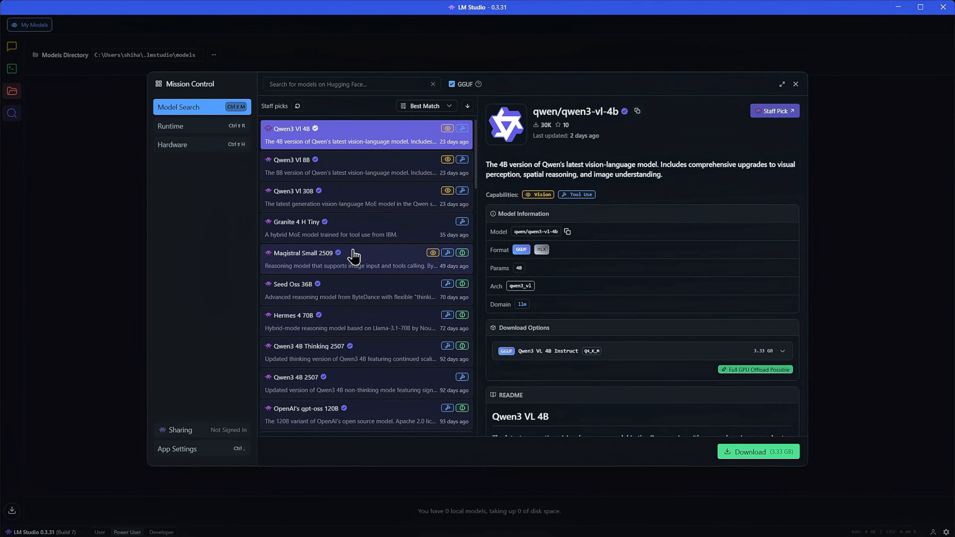
# - Review the hardware resources page, then the details of the top staff-pick model
pyautogui.click(184, 150)
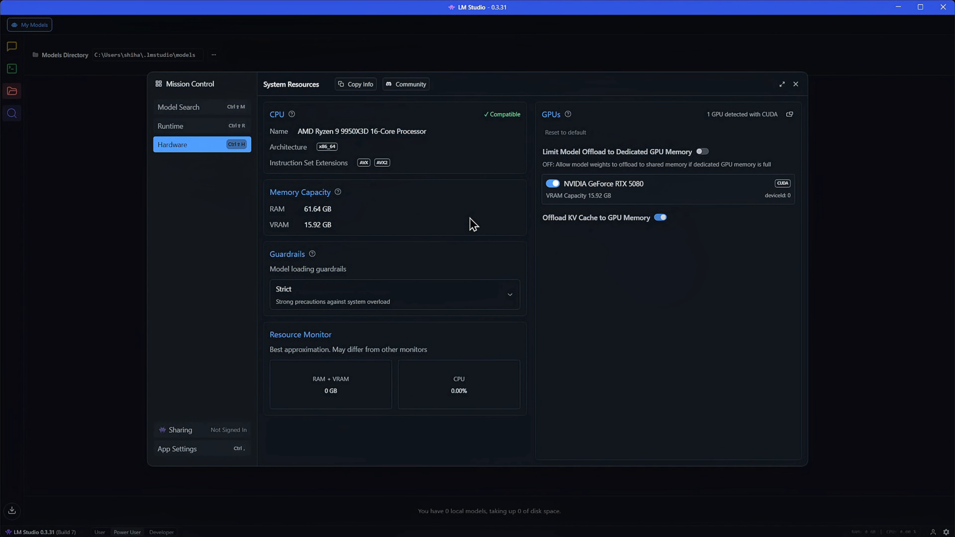
pyautogui.click(187, 106)
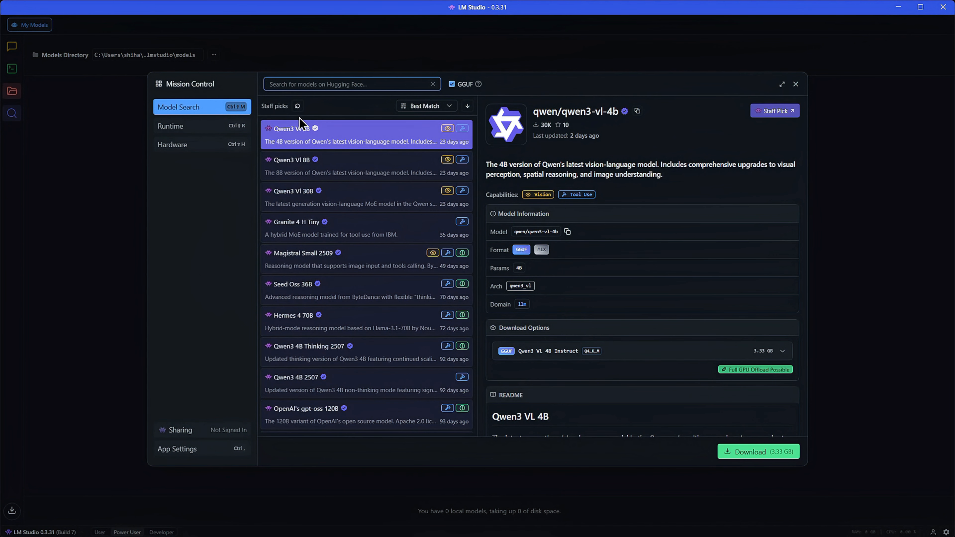
pyautogui.scroll(-10, 665, 326)
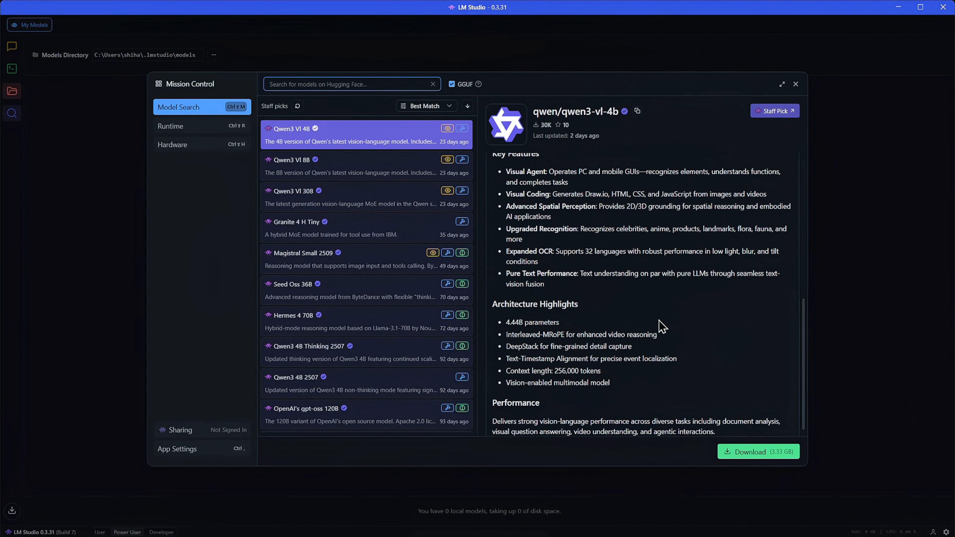
pyautogui.scroll(-1, 662, 326)
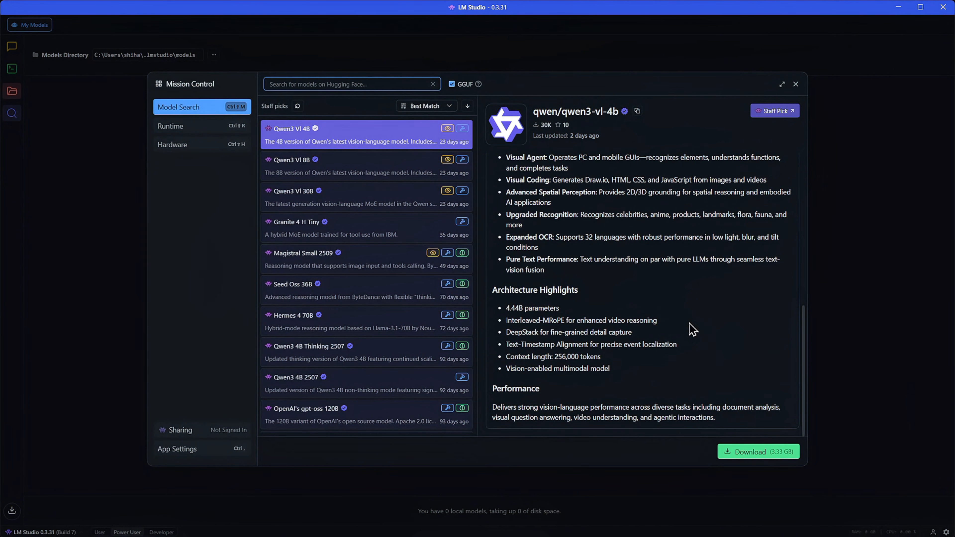
pyautogui.scroll(10, 693, 330)
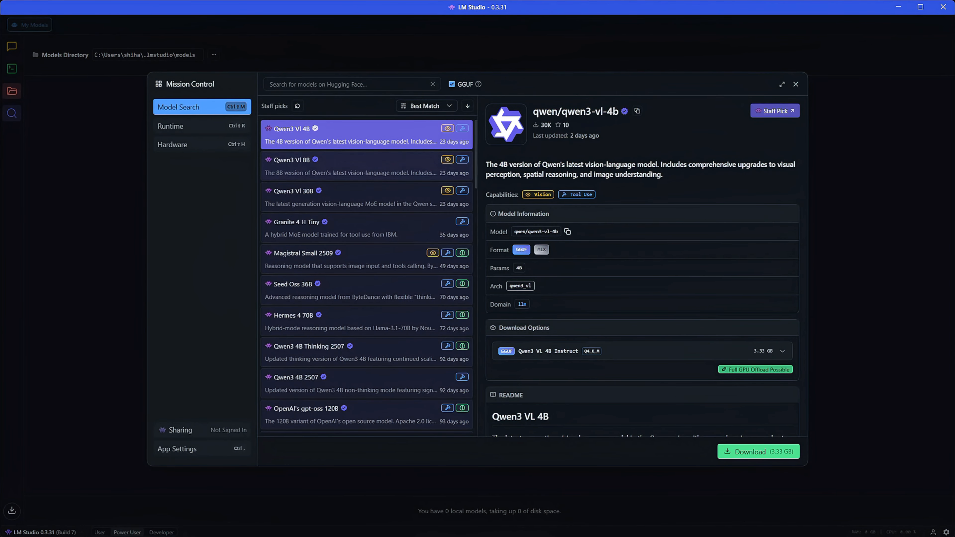
# - Search the model catalog for Llama- and select Meta-Llama-3-8B-Instruct-GGUF from lmstudio-community
pyautogui.click(345, 85)
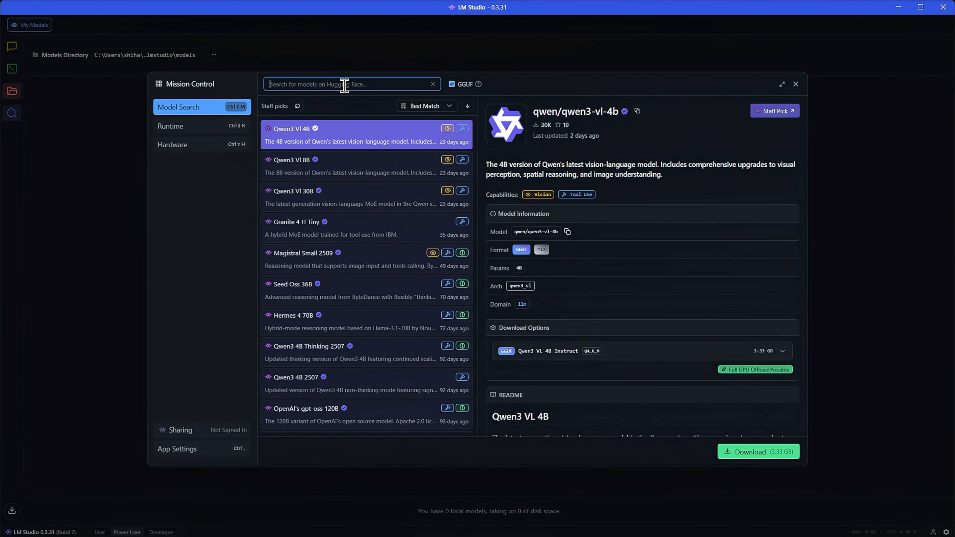
pyautogui.write('Ll')
pyautogui.press('BackSpace')
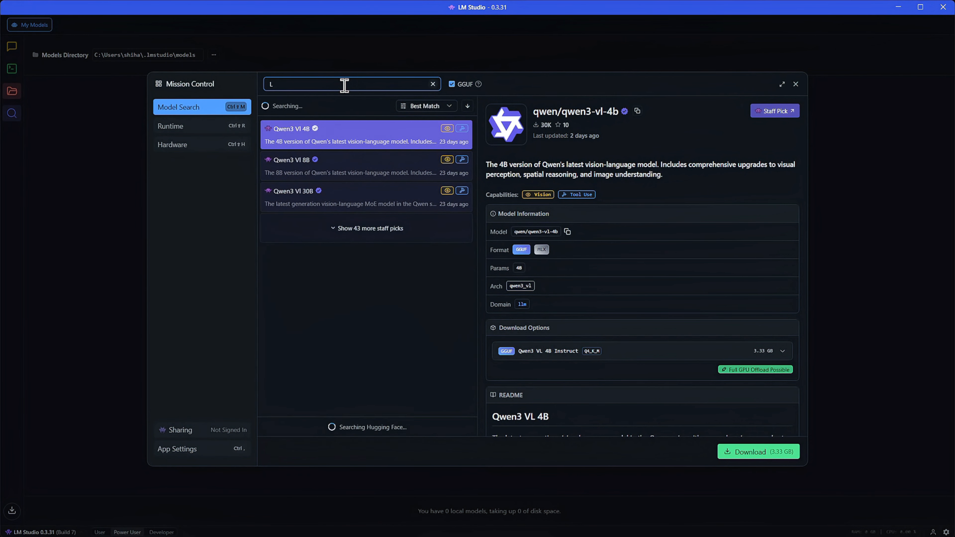
pyautogui.write('lama')
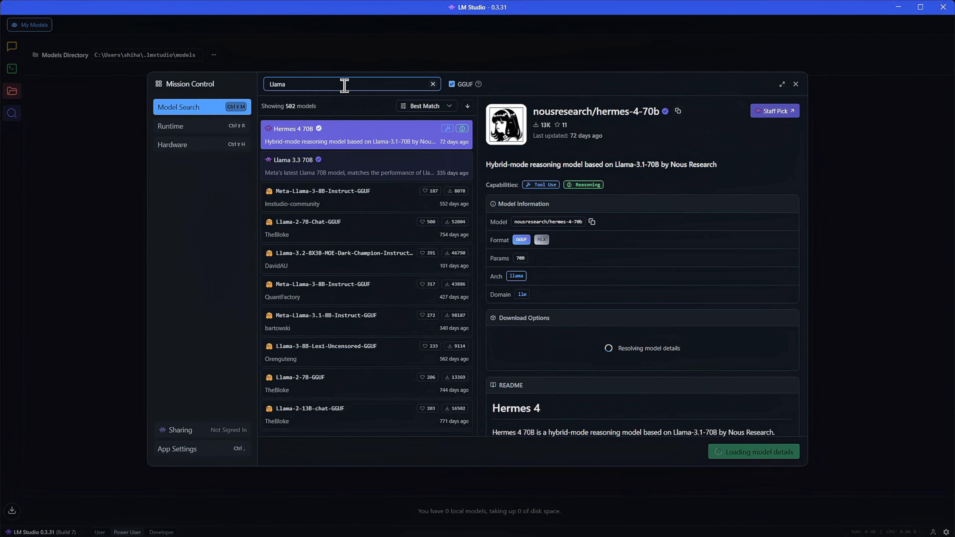
pyautogui.write('-')
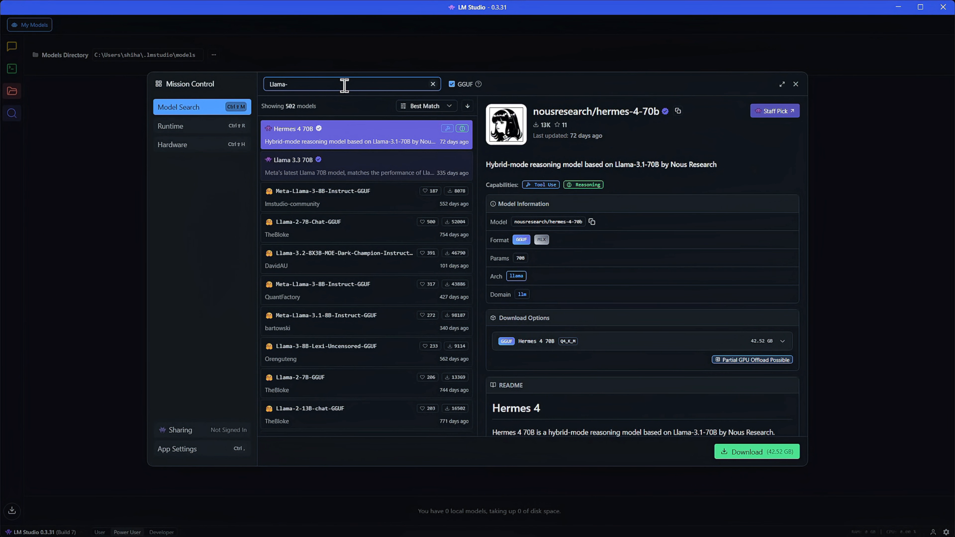
pyautogui.write('3.1')
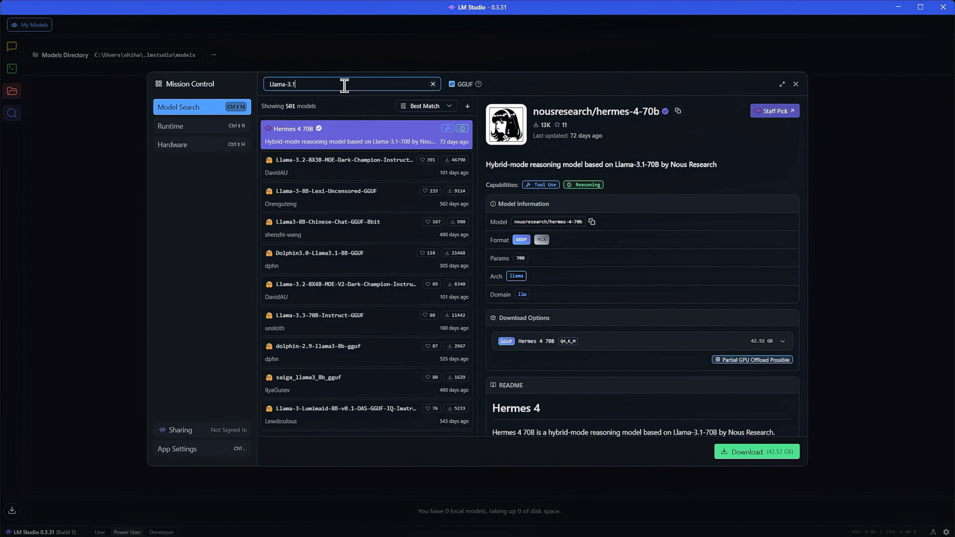
pyautogui.press('BackSpace')
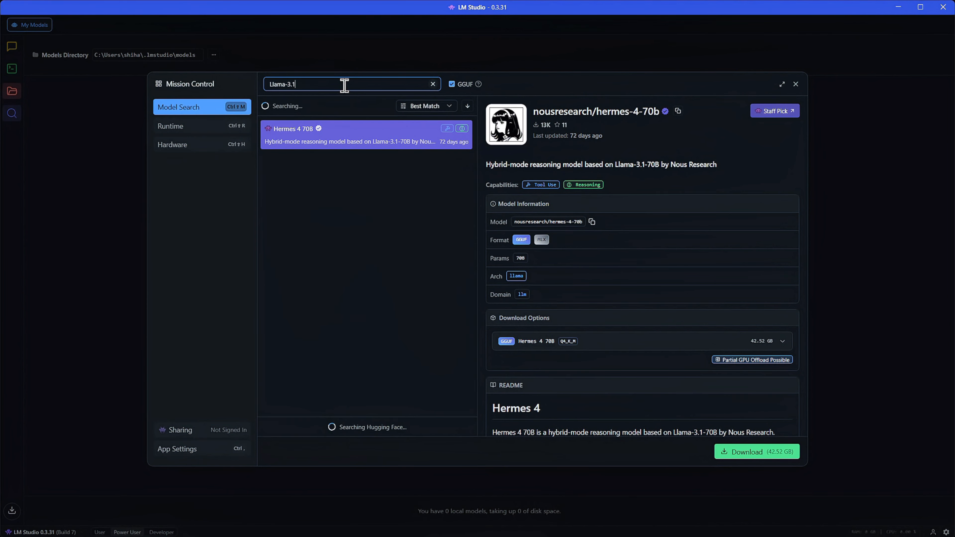
pyautogui.press('BackSpace')
pyautogui.press('BackSpace')
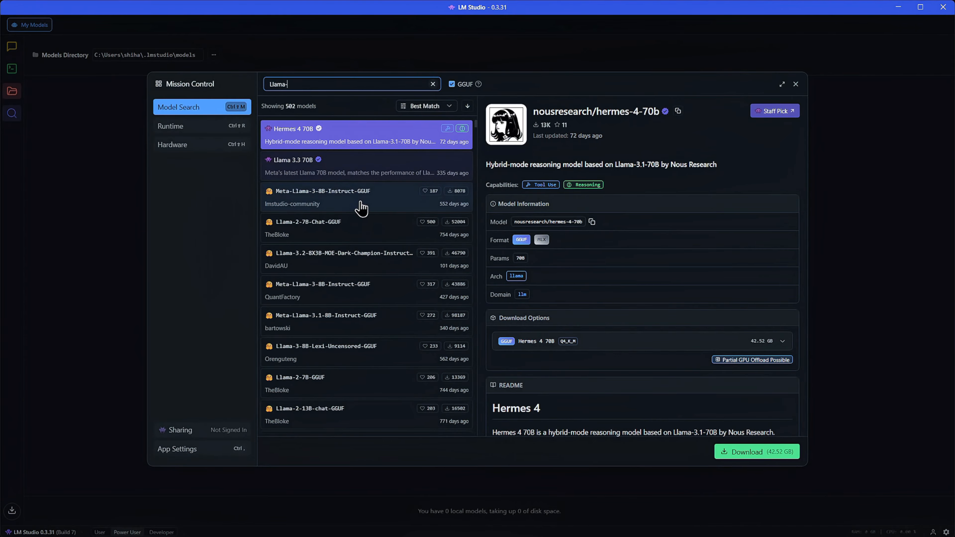
pyautogui.click(351, 207)
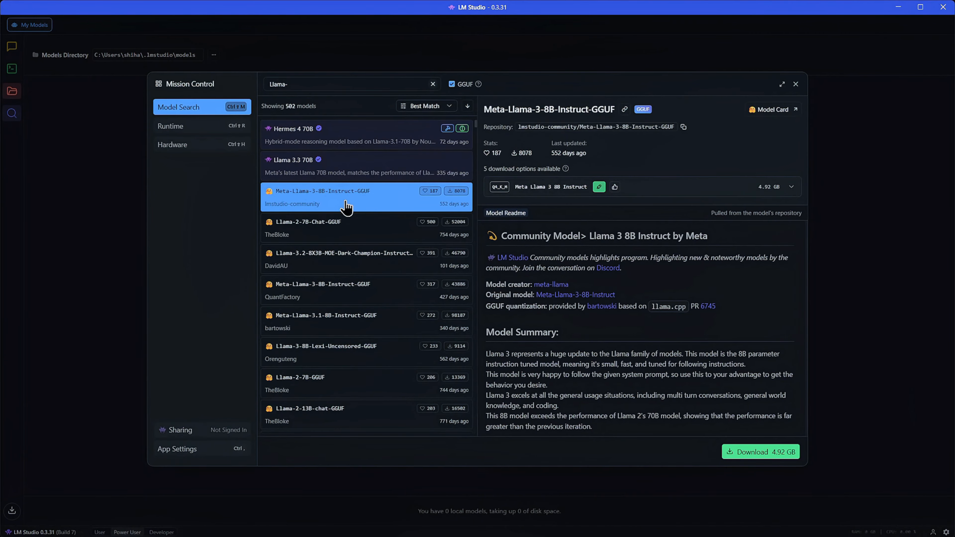
# - Maximize Mission Control and read through the selected model's readme
pyautogui.scroll(-10, 696, 327)
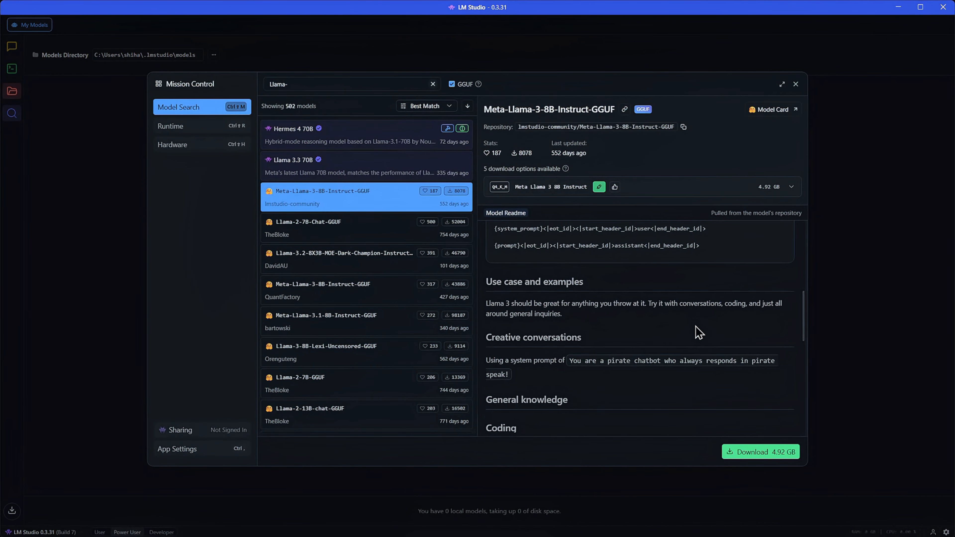
pyautogui.scroll(-2, 696, 327)
pyautogui.scroll(6, 696, 334)
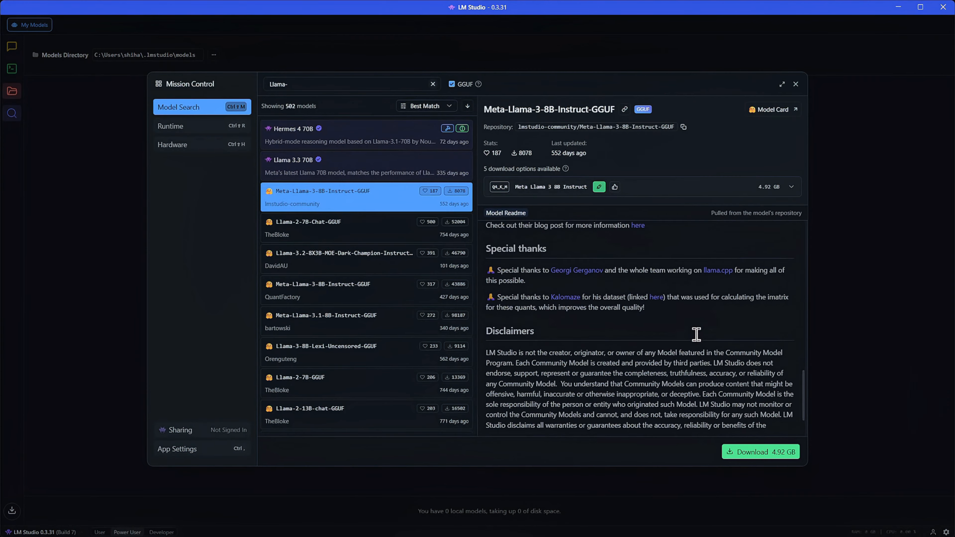
pyautogui.scroll(4, 695, 341)
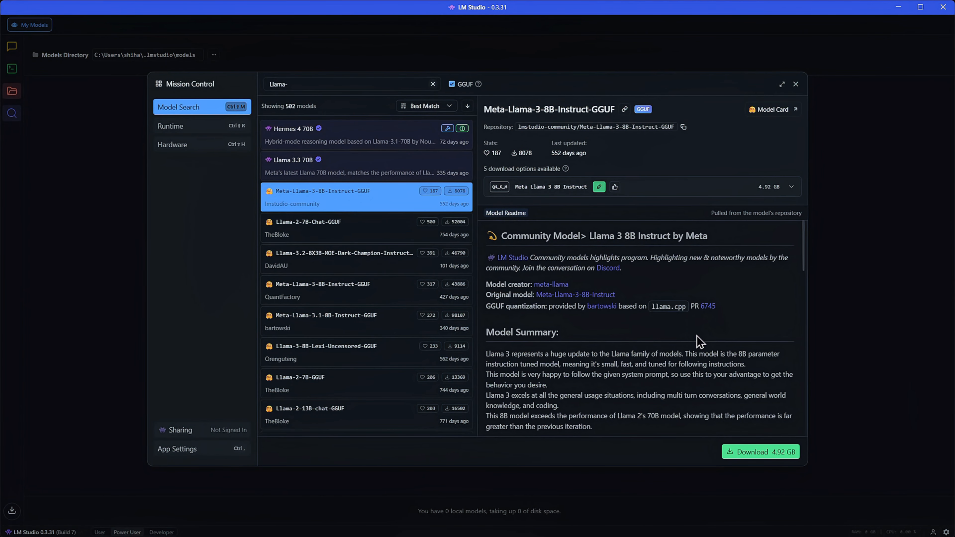
pyautogui.scroll(-3, 706, 338)
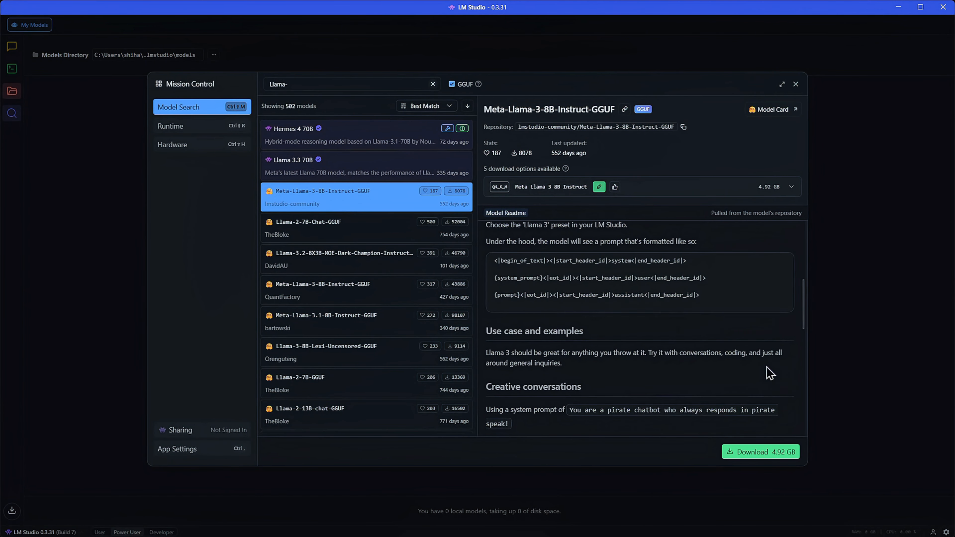
pyautogui.click(783, 85)
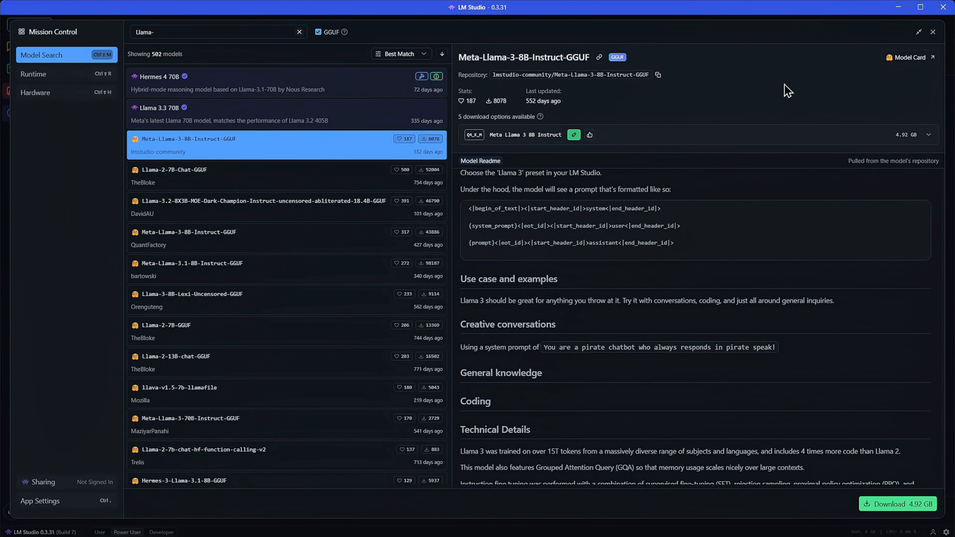
pyautogui.scroll(-4, 771, 348)
pyautogui.scroll(5, 778, 352)
pyautogui.scroll(3, 635, 226)
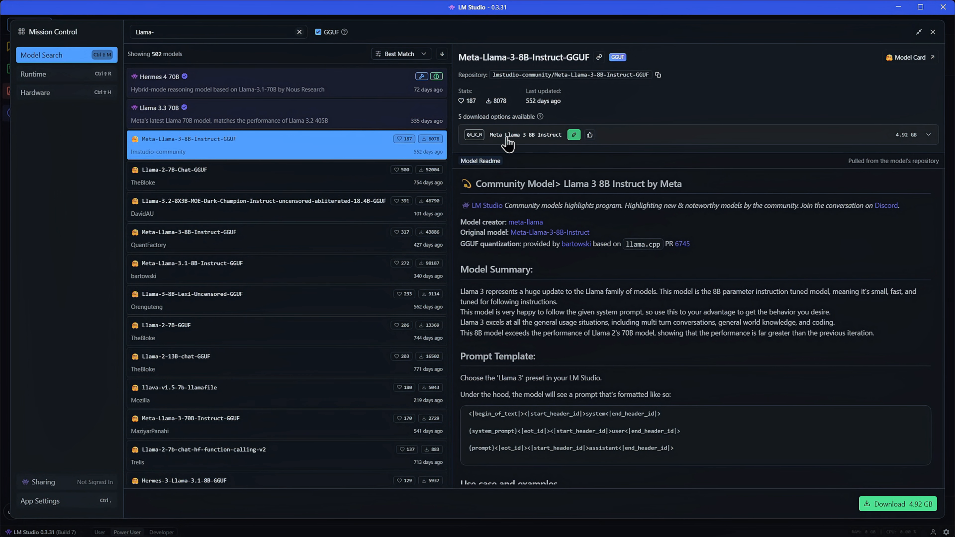
# - Download the Q5_K_M variant of Meta Llama 3 8B Instruct
pyautogui.click(526, 138)
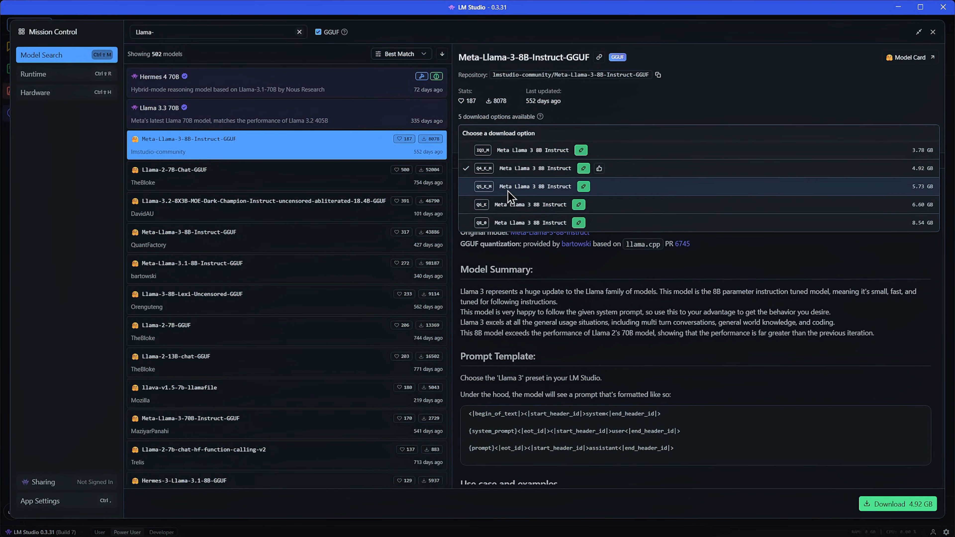
pyautogui.click(520, 187)
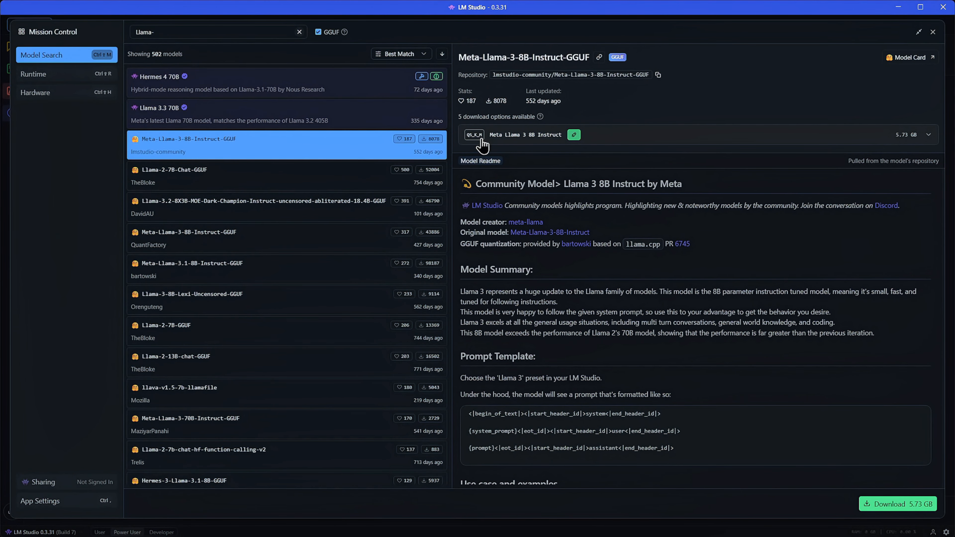
pyautogui.click(886, 507)
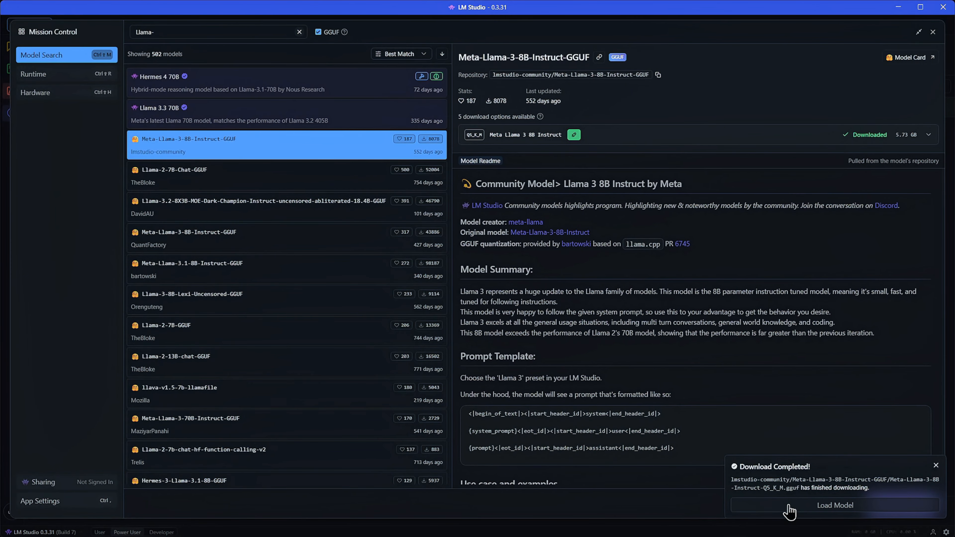
# - Load the downloaded Meta Llama 3 8B Instruct model and check it in the model selector
pyautogui.click(825, 507)
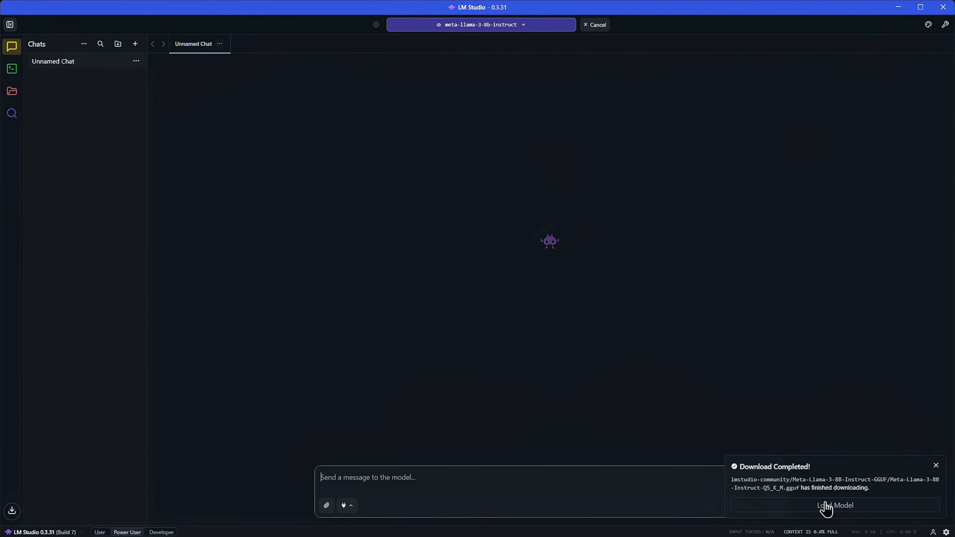
pyautogui.click(933, 464)
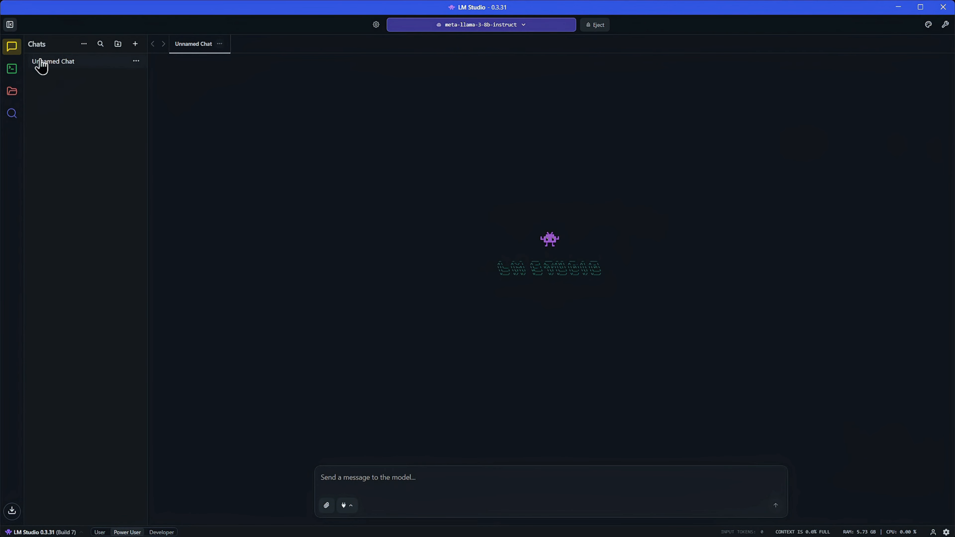
pyautogui.click(525, 33)
pyautogui.click(735, 119)
pyautogui.click(522, 25)
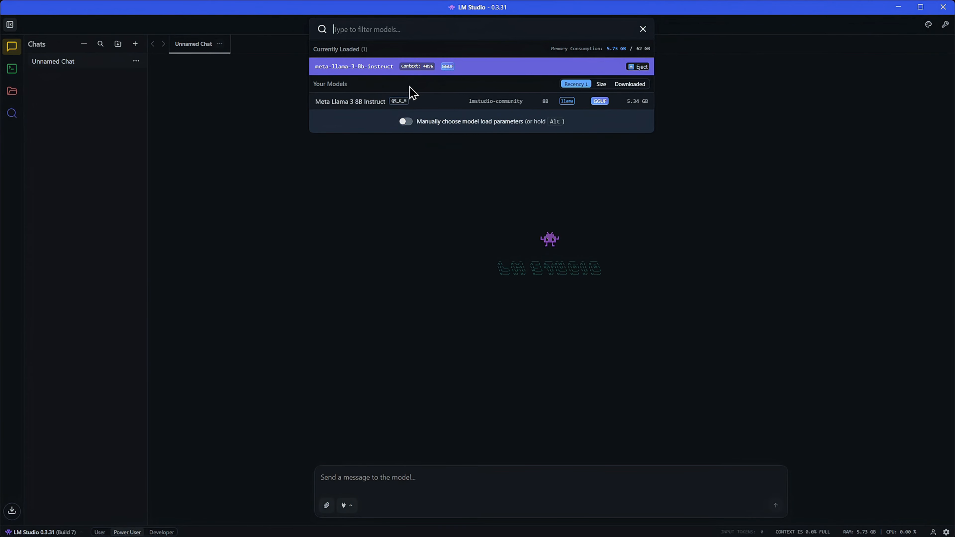
pyautogui.click(674, 261)
# - Delete the Unnamed Chat, sending it to the trash
pyautogui.click(135, 61)
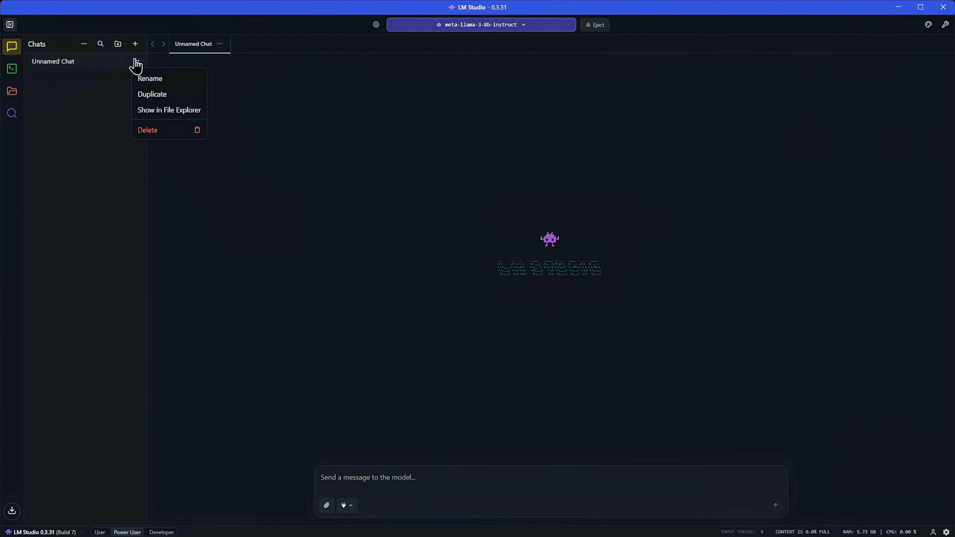
pyautogui.click(149, 131)
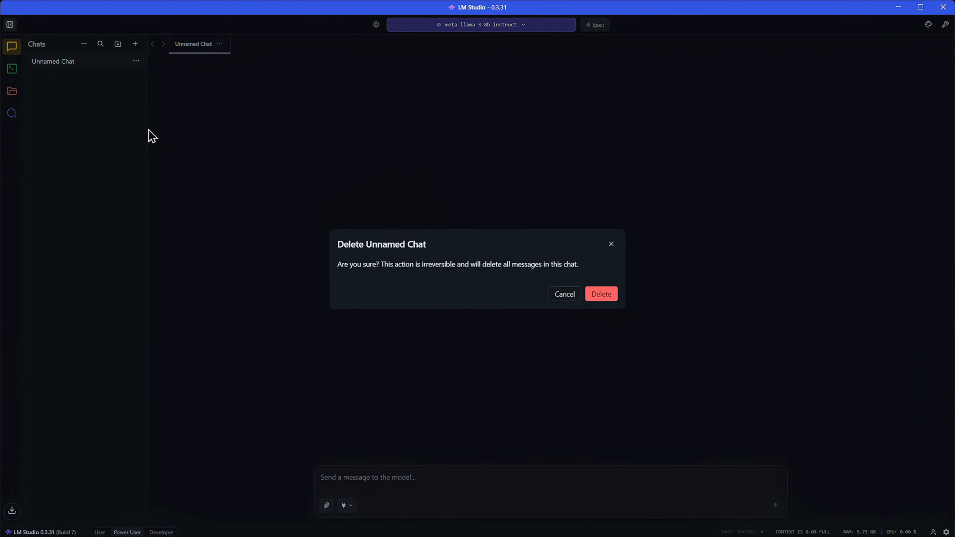
pyautogui.click(601, 294)
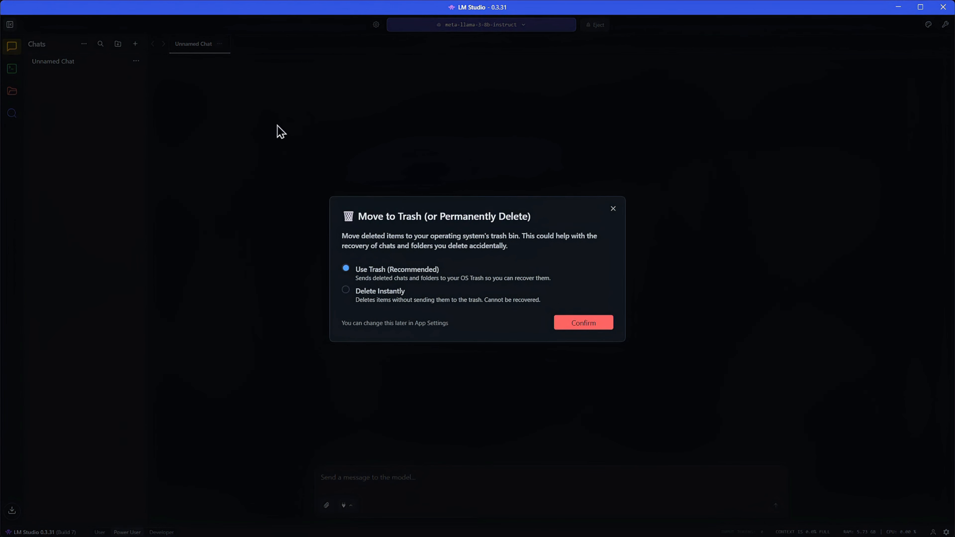
pyautogui.click(579, 324)
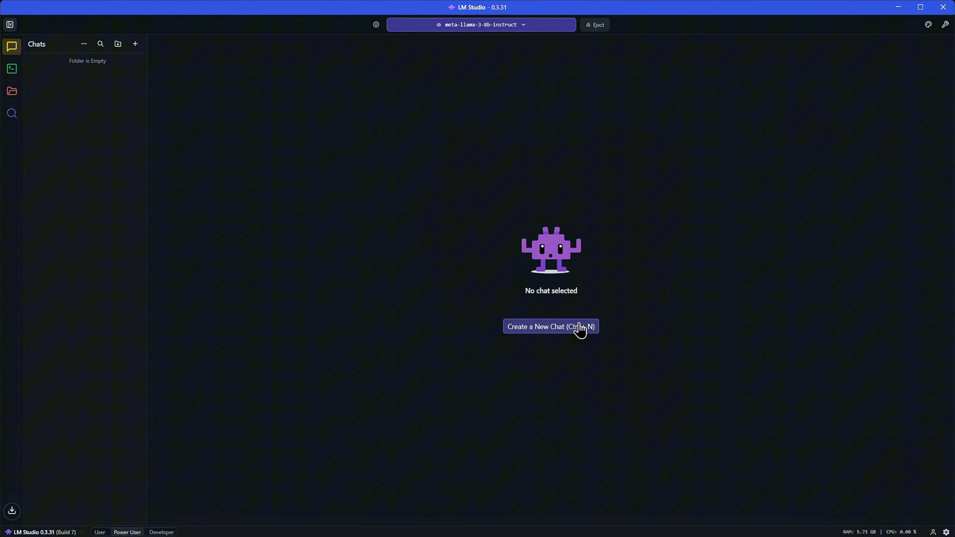
# - Start a new chat and send the prompt "Give me 3 one-sentence ways LM Studio helps beginners. Number them."
pyautogui.click(135, 44)
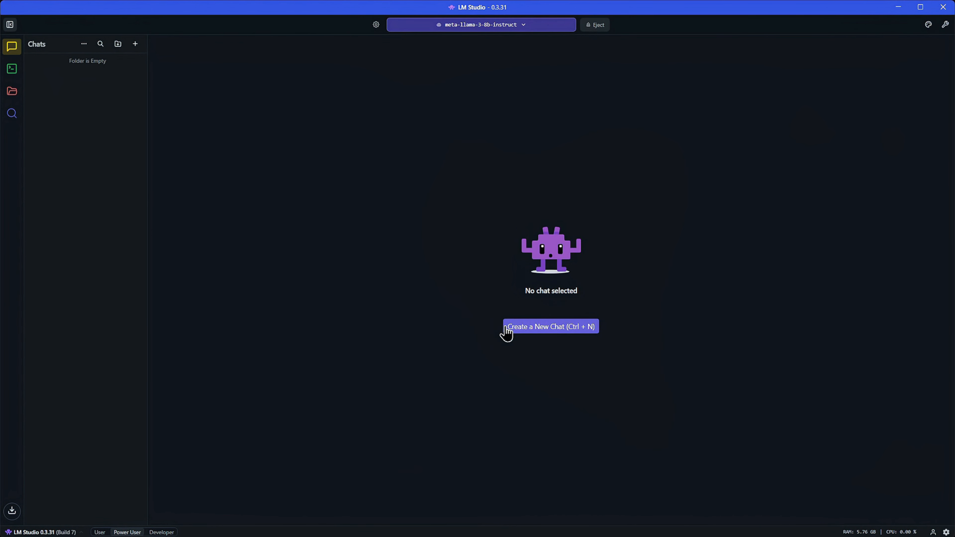
pyautogui.click(541, 332)
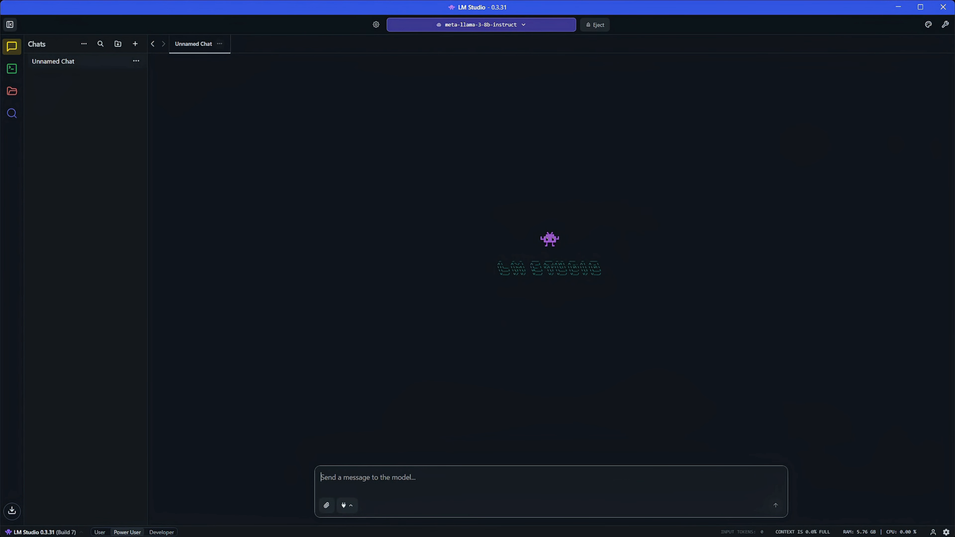
pyautogui.click(548, 476)
pyautogui.write('Give me 3 one-sentence ways LM Studio helps beginners. Number them.')
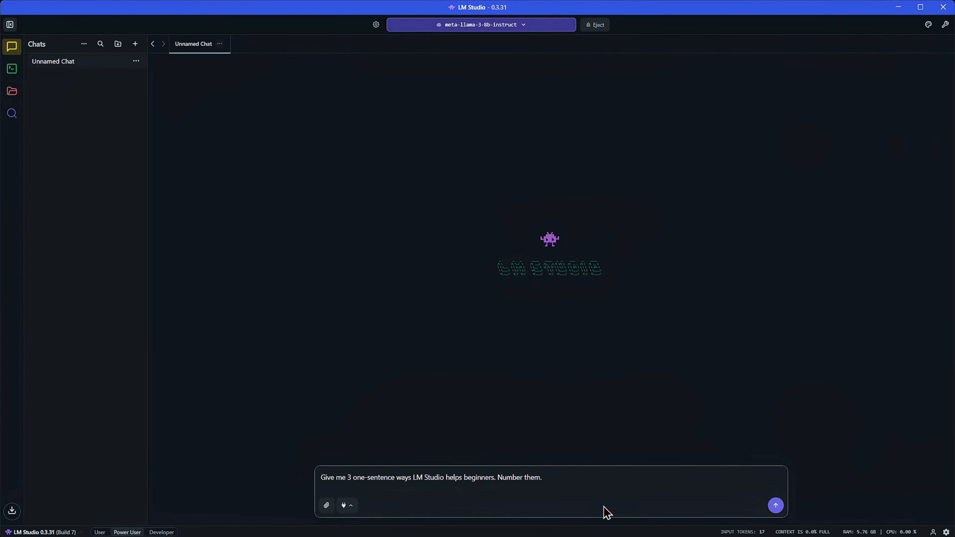
pyautogui.press('Return')
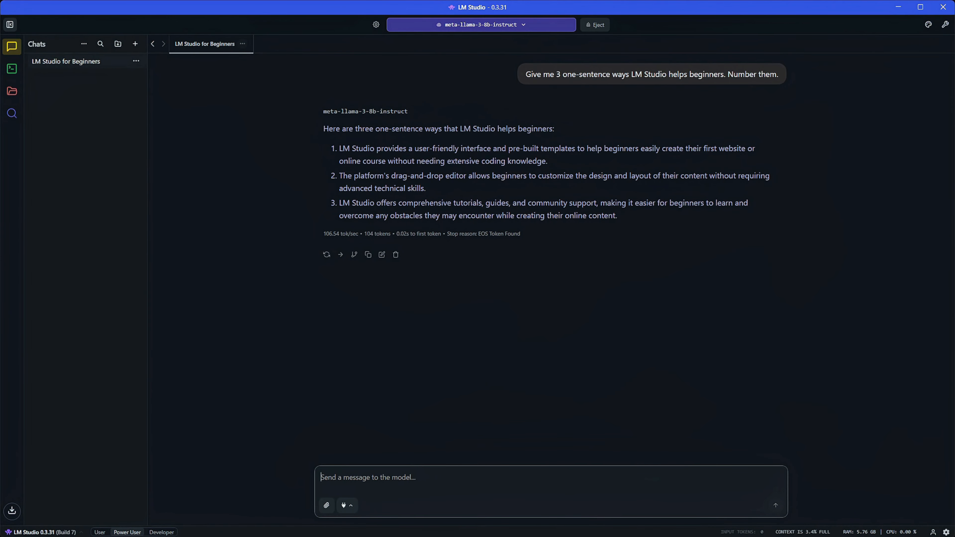
# - Paste and send a prompt asking for a short, friendly parent update email about tomorrow's late opening, then copy the reply
pyautogui.click(522, 482)
pyautogui.write('Write a short, friendly parent update email: Topic: tomorrow’s late opening due to weather. Include: opening time 10:00 AM, bring labeled winter gear, contact via Brightwheel. Tone: warm and clear. 120 words max.')
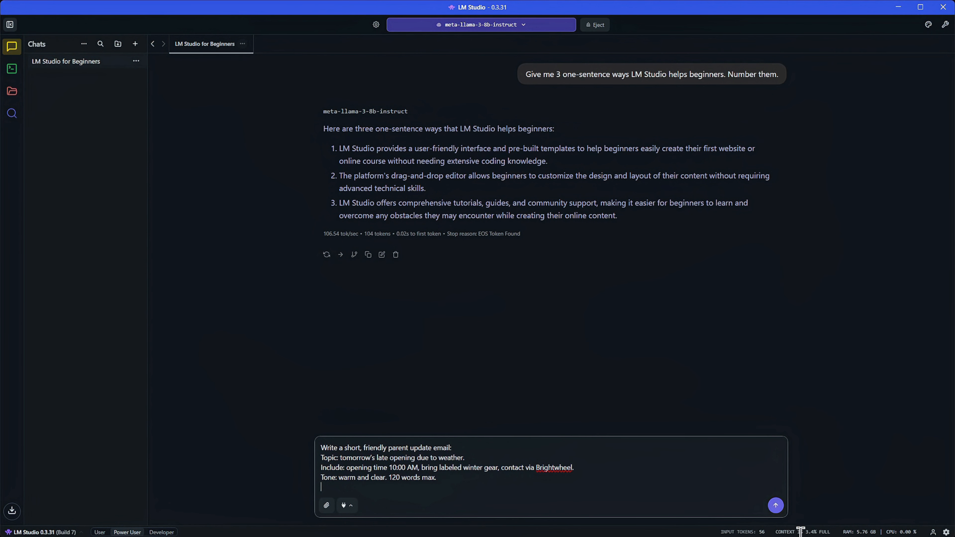
pyautogui.click(775, 505)
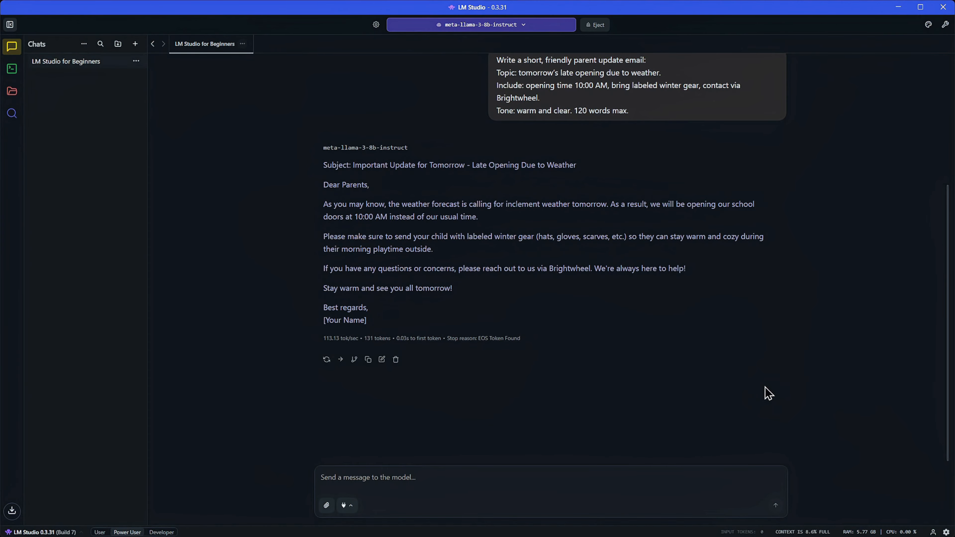
pyautogui.click(519, 481)
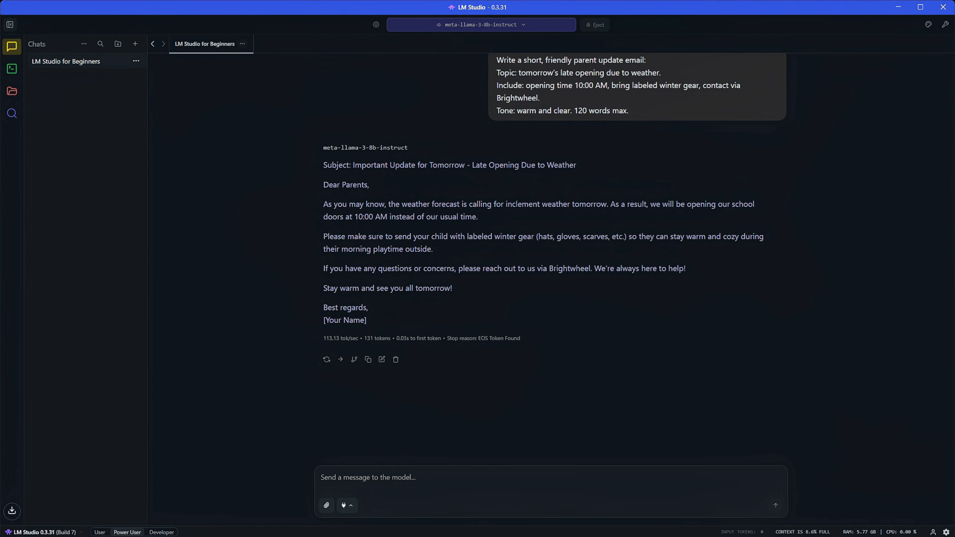
pyautogui.click(382, 359)
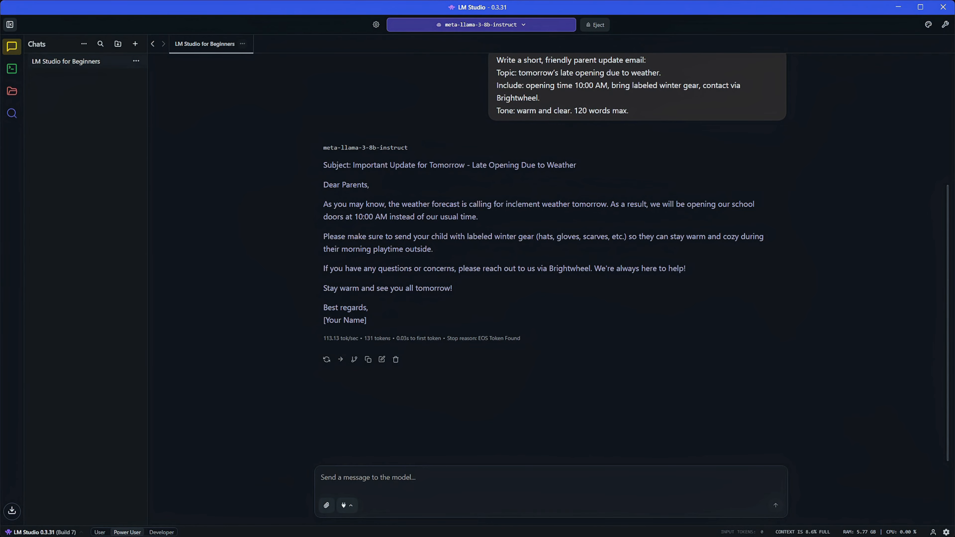
# - Open the model search, browse the Llama- results, and review the hardware resources page
pyautogui.click(13, 116)
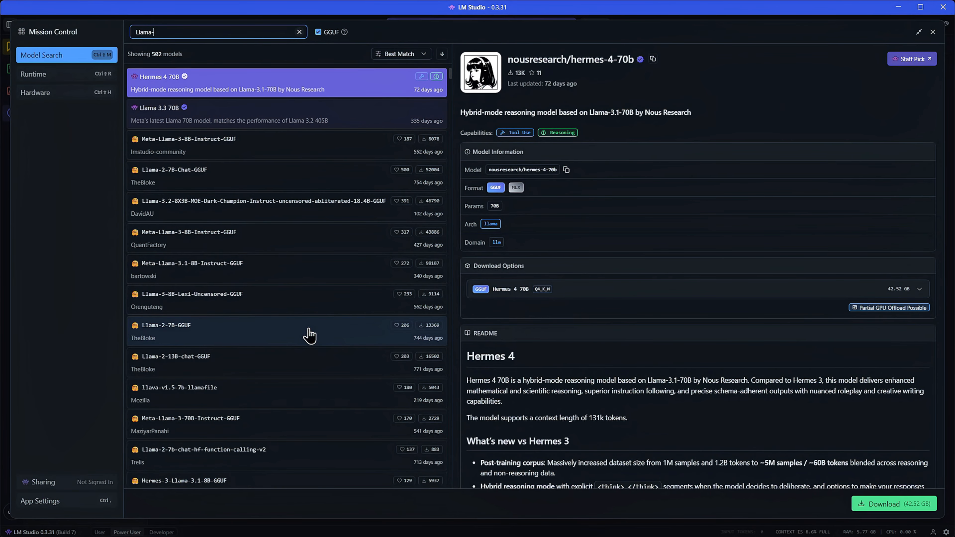
pyautogui.scroll(-4, 309, 334)
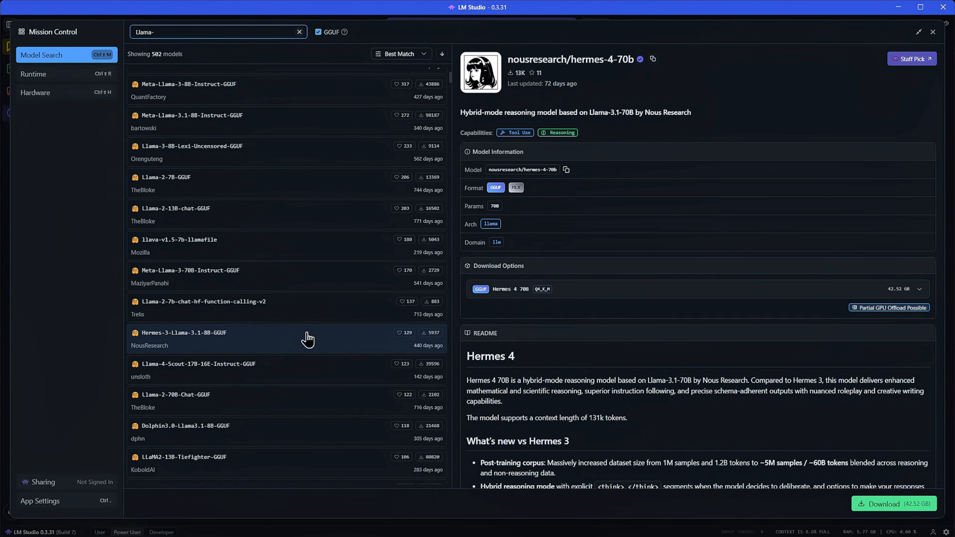
pyautogui.scroll(-3, 299, 325)
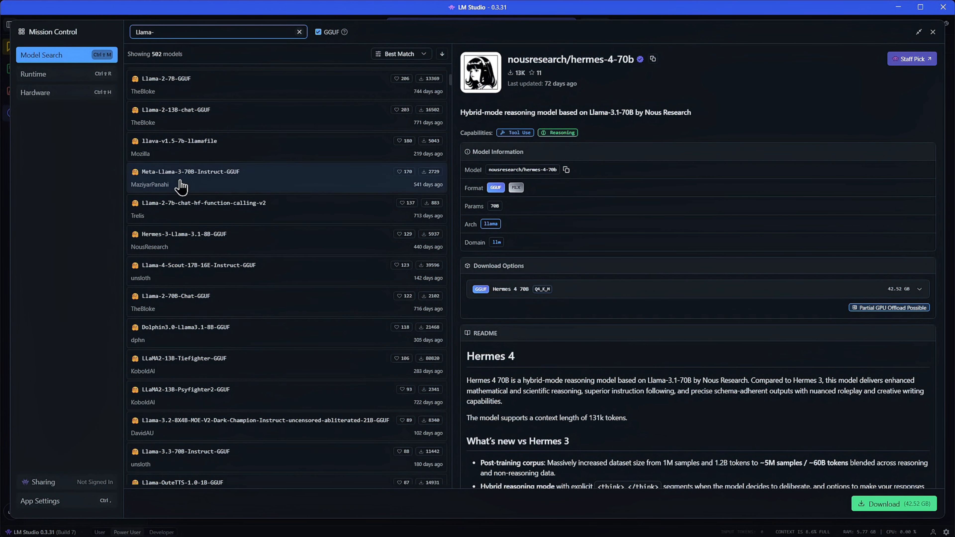
pyautogui.click(35, 99)
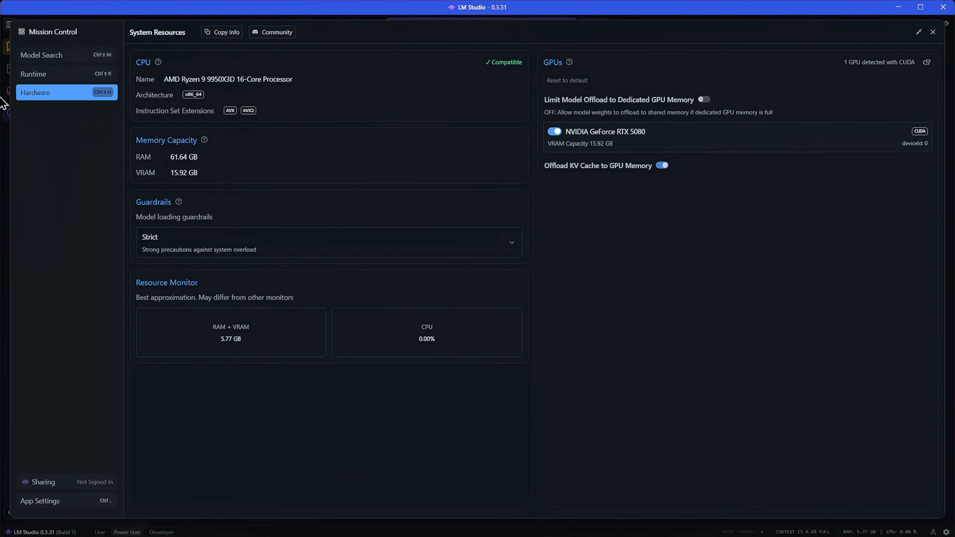
pyautogui.click(43, 57)
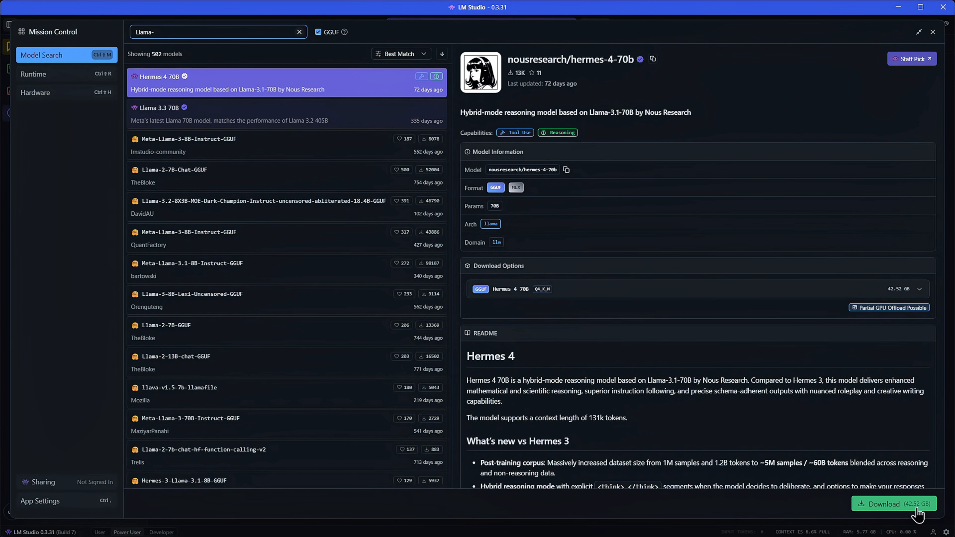
# - Compare the details and readmes of the Meta-Llama-3-8B-Instruct, Dark Champion and QuantFactory models in the results
pyautogui.click(197, 157)
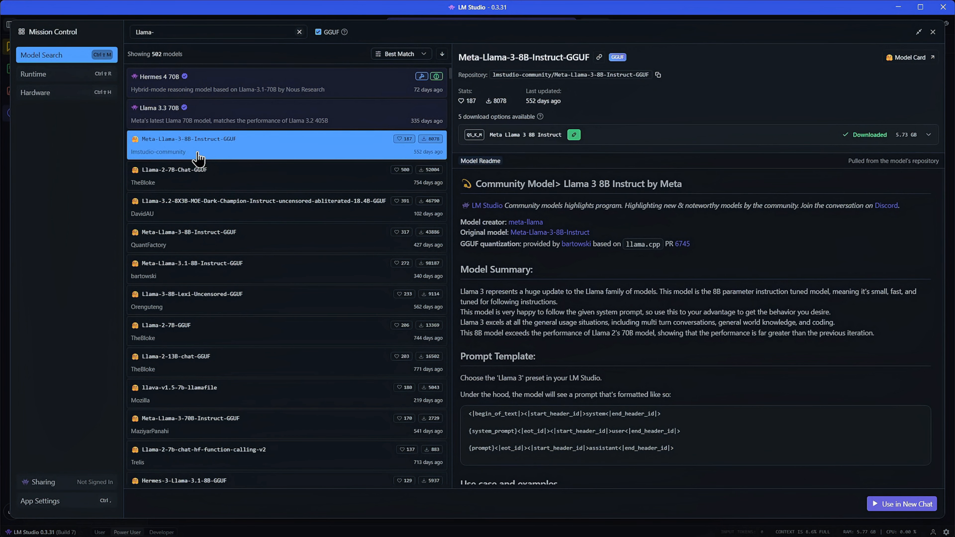
pyautogui.click(209, 204)
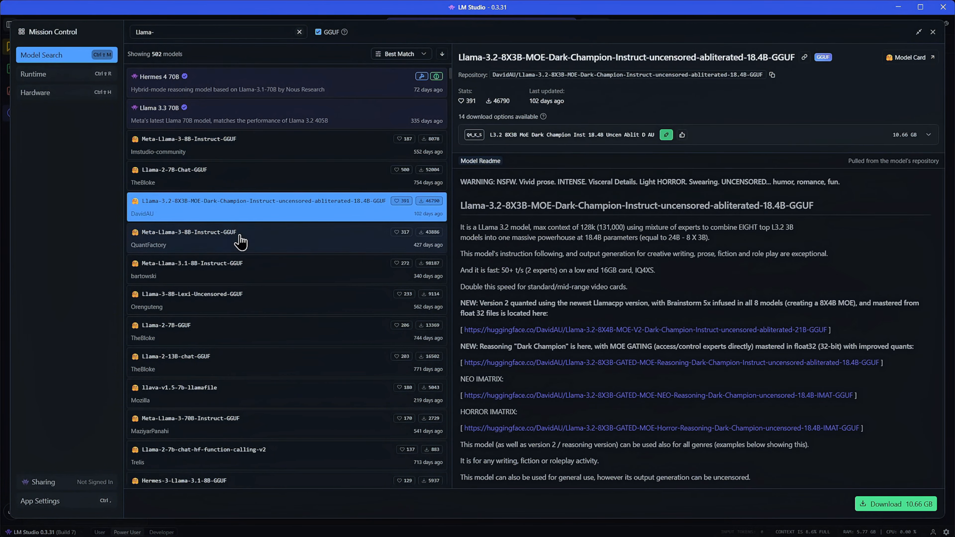
pyautogui.click(219, 239)
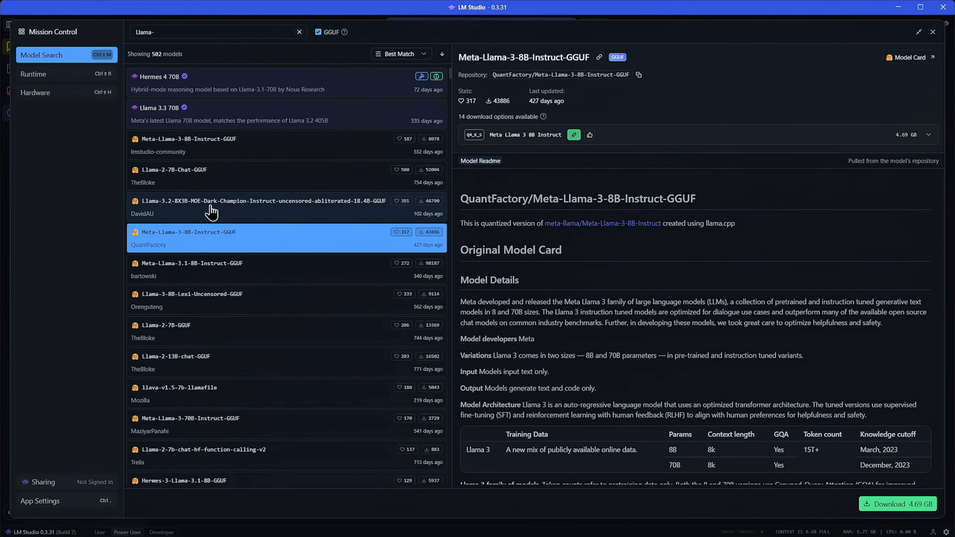
pyautogui.click(197, 210)
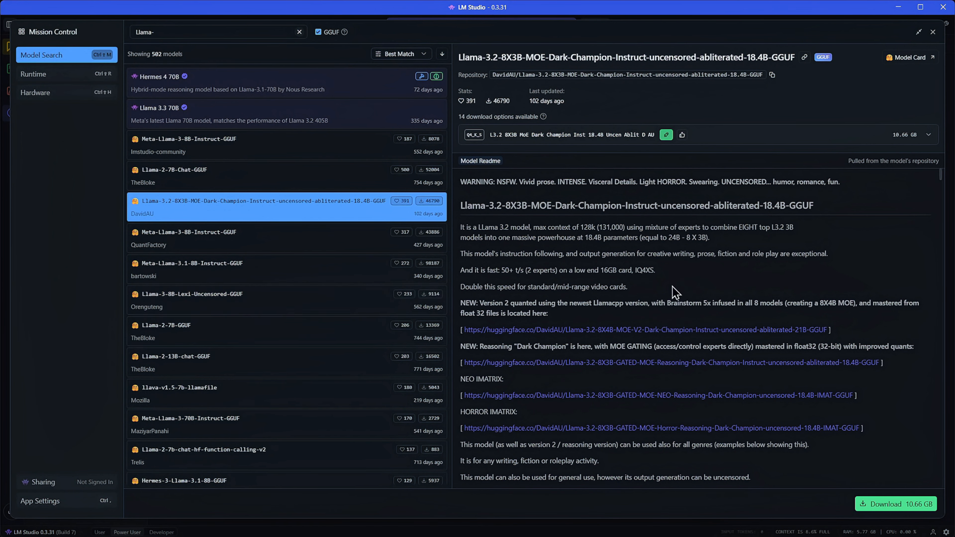
pyautogui.scroll(-1, 525, 300)
pyautogui.scroll(-3, 525, 301)
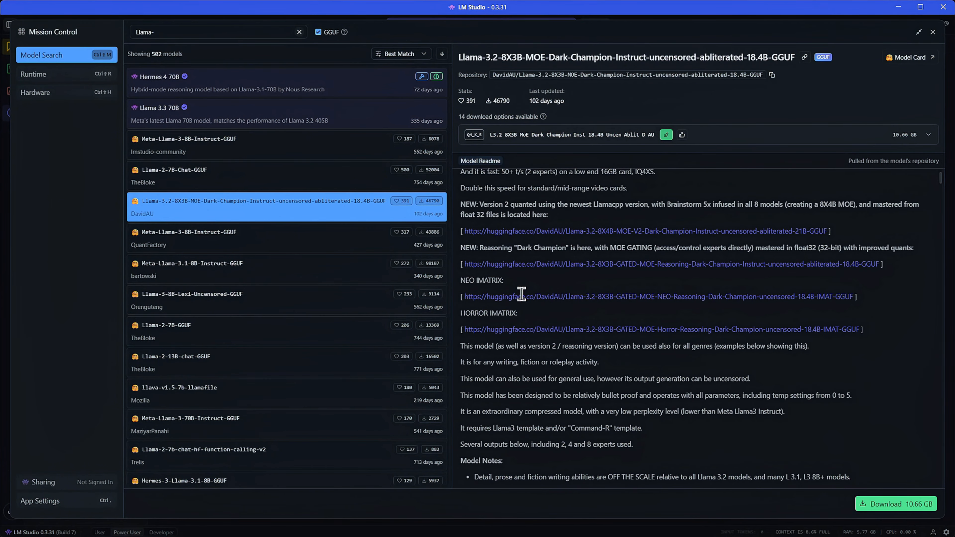